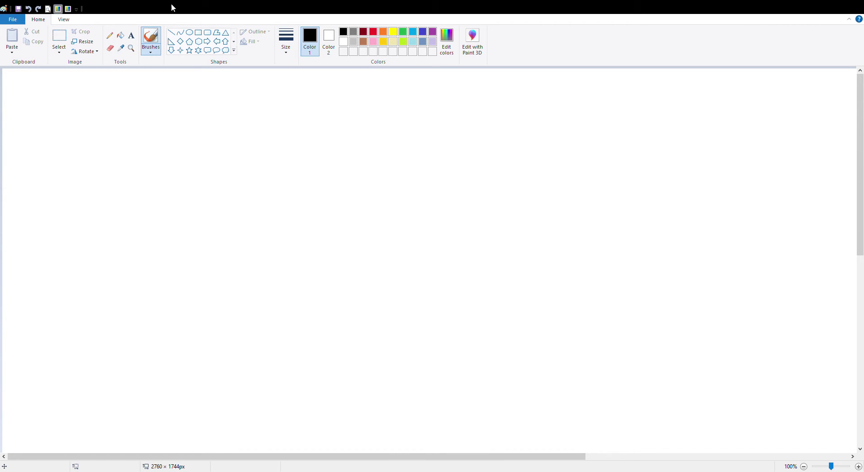
# - Draw a large oval body near the canvas centre and a smaller overlapping head oval at its upper right
pyautogui.click(191, 34)
pyautogui.moveTo(477, 178); pyautogui.dragTo(353, 263)
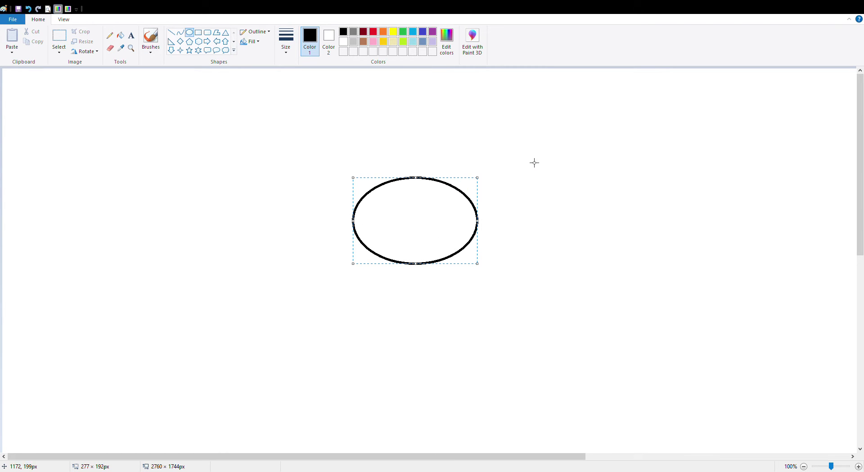
pyautogui.moveTo(527, 151); pyautogui.dragTo(460, 205)
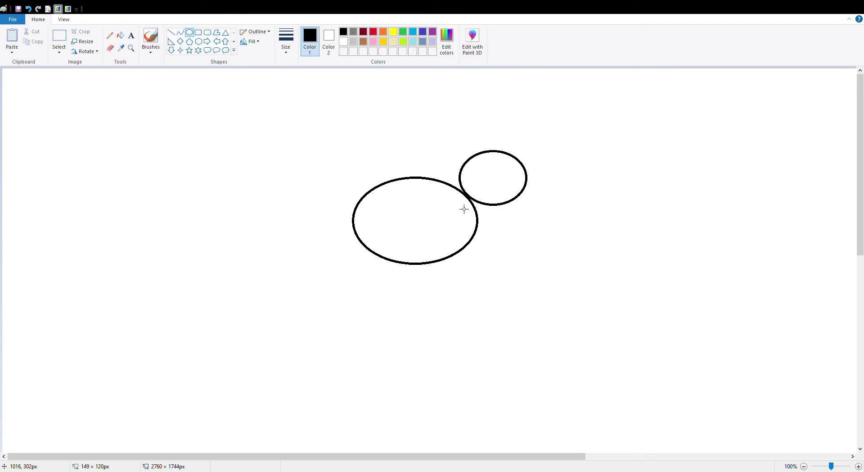
# - Draw a small oval eye inside the head and fill it solid black
pyautogui.click(484, 148)
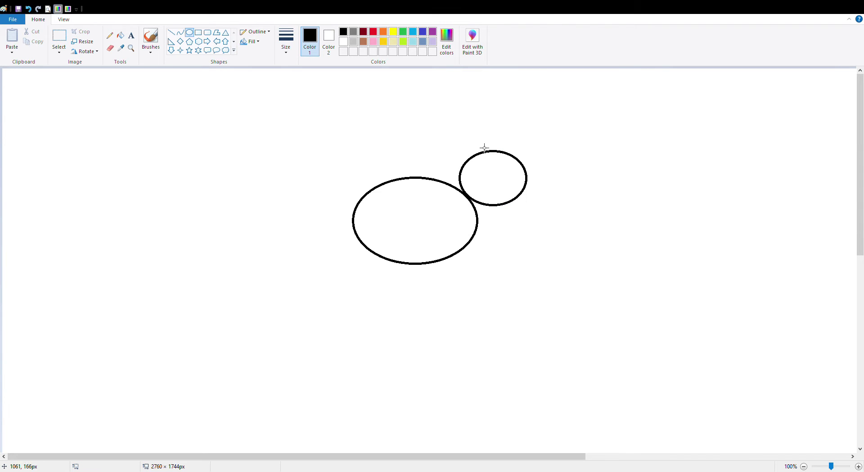
pyautogui.moveTo(486, 163)
pyautogui.mouseDown()
pyautogui.moveTo(471, 173)
pyautogui.moveTo(497, 173)
pyautogui.mouseUp()
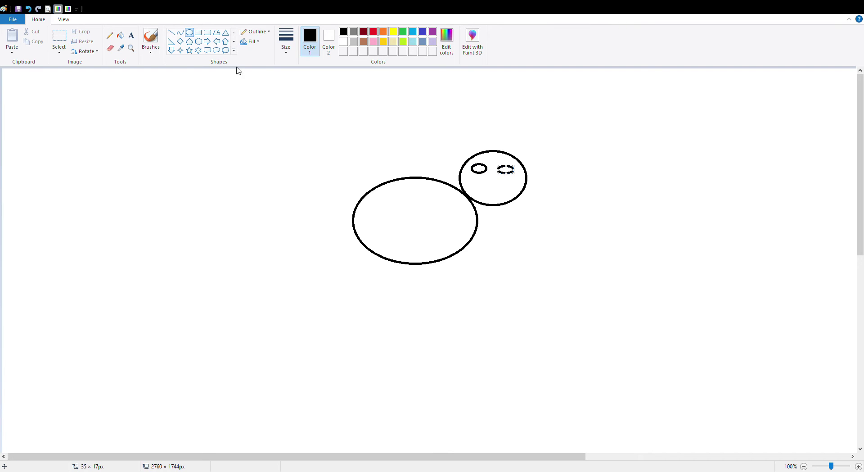
pyautogui.click(120, 35)
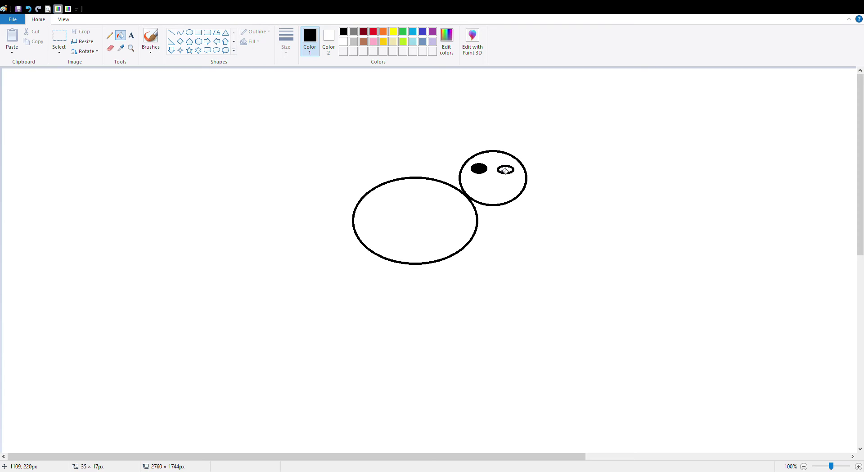
pyautogui.click(506, 170)
# - Draw a small pentagon mouth below the eyes and colour it pink
pyautogui.click(189, 42)
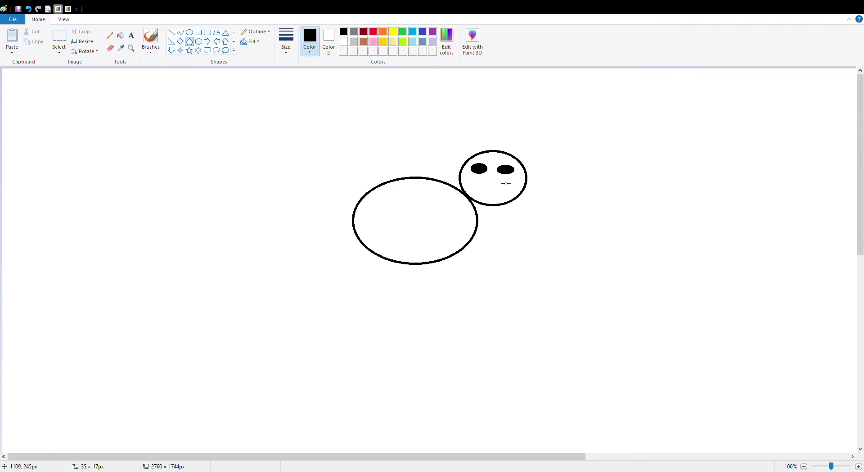
pyautogui.moveTo(498, 181); pyautogui.dragTo(486, 189)
pyautogui.click(373, 42)
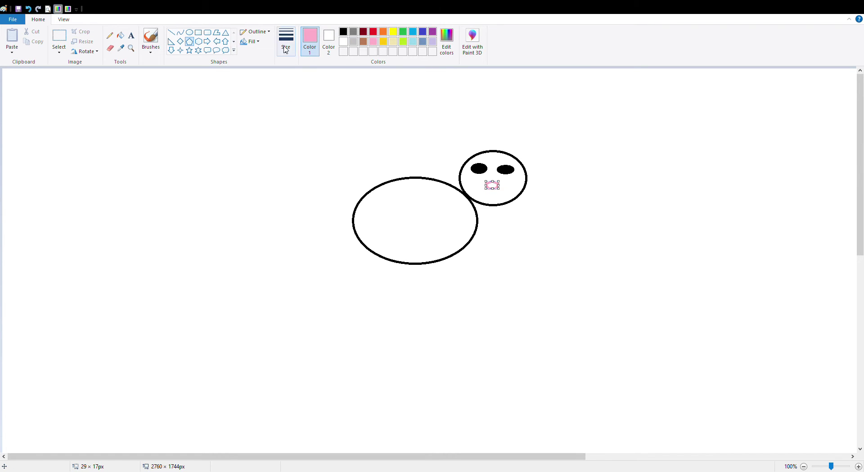
pyautogui.click(120, 36)
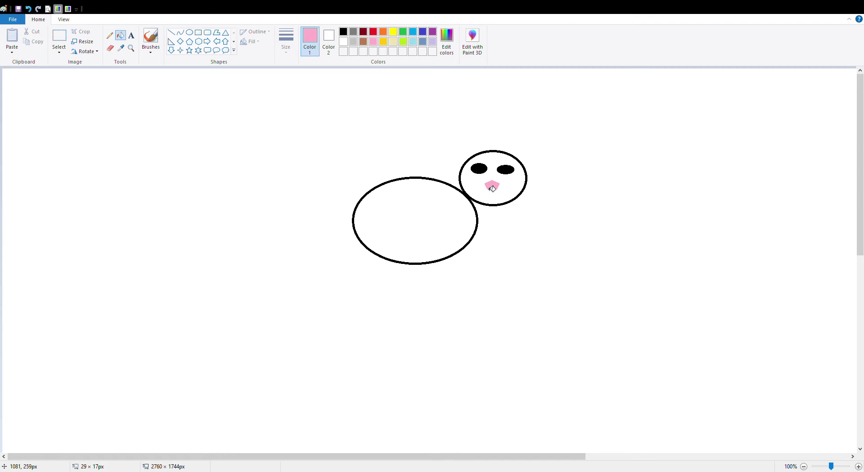
# - Bucket-fill the dog's head circle and body oval with brown
pyautogui.click(363, 41)
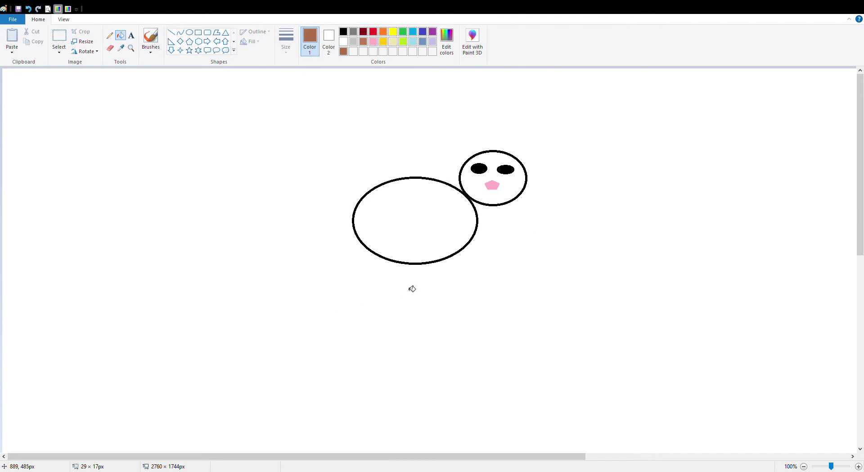
pyautogui.click(502, 193)
pyautogui.click(411, 229)
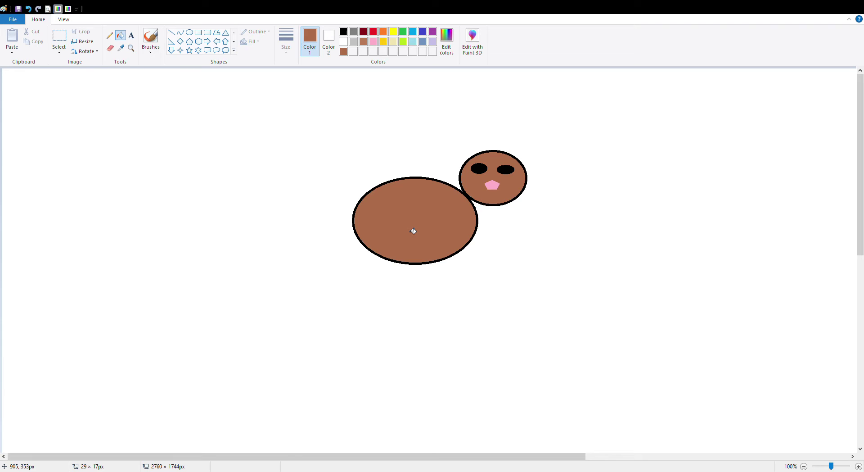
pyautogui.click(171, 35)
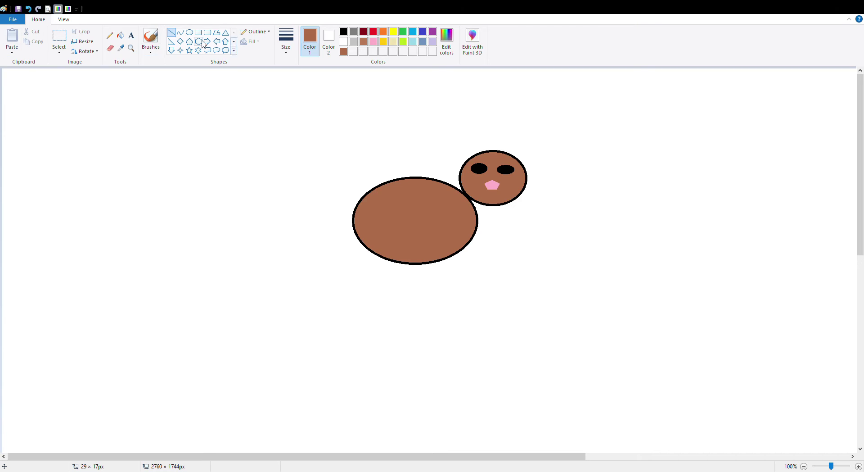
# - Draw two straight black leg lines down from the underside of the body
pyautogui.click(344, 33)
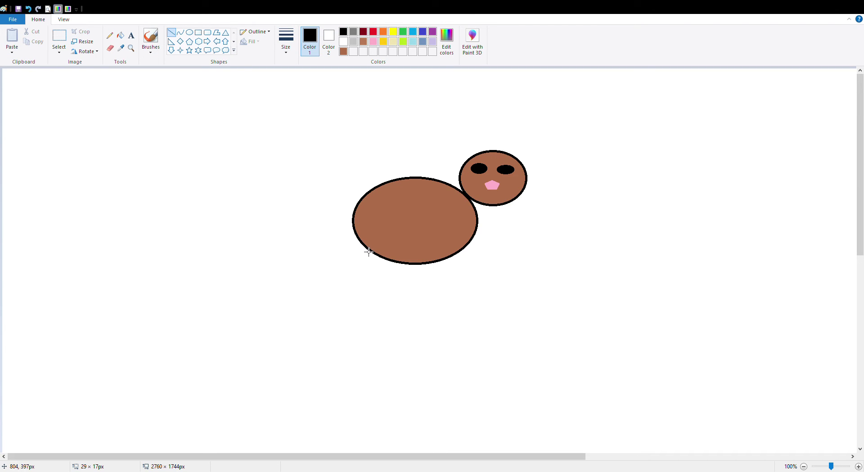
pyautogui.moveTo(370, 248); pyautogui.dragTo(360, 301)
pyautogui.moveTo(392, 261); pyautogui.dragTo(388, 312)
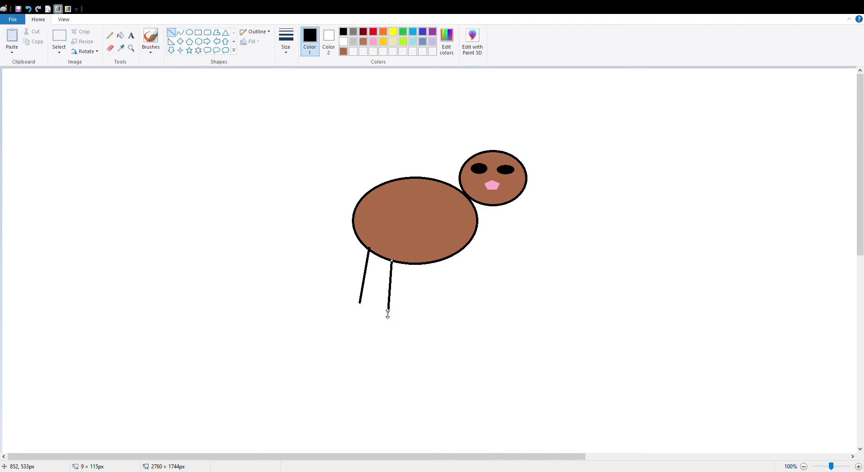
pyautogui.click(461, 310)
# - Join the leg ends and shape a pointed boot foot with short black lines
pyautogui.moveTo(389, 311); pyautogui.dragTo(360, 303)
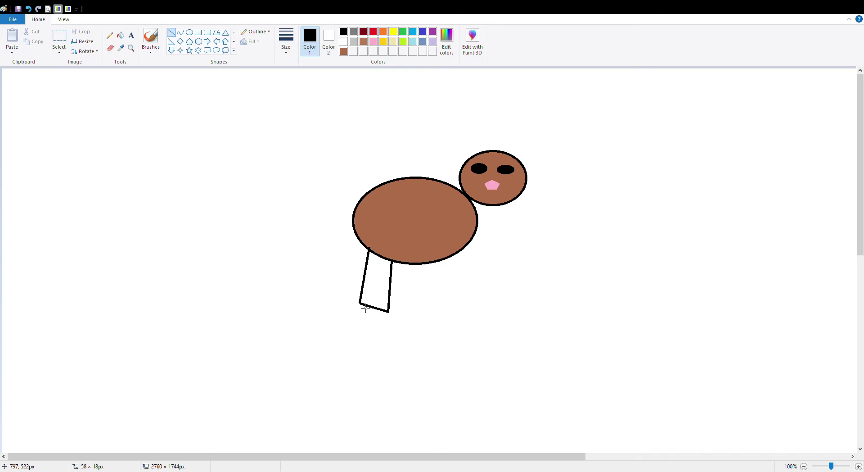
pyautogui.click(391, 318)
pyautogui.moveTo(388, 312); pyautogui.dragTo(372, 325)
pyautogui.click(377, 328)
pyautogui.moveTo(370, 325); pyautogui.dragTo(358, 302)
pyautogui.moveTo(378, 325); pyautogui.dragTo(361, 321)
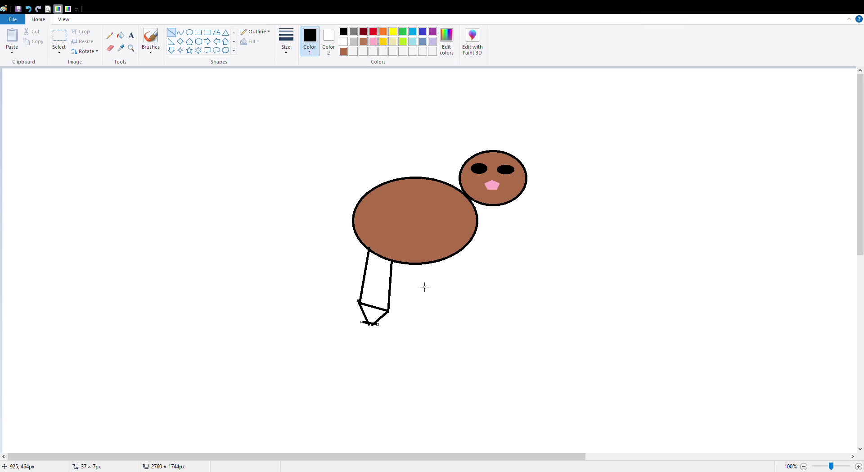
pyautogui.click(108, 35)
# - Pencil a second leg with a boot tip, then two floppy ears hanging from the head
pyautogui.moveTo(452, 257); pyautogui.dragTo(452, 296)
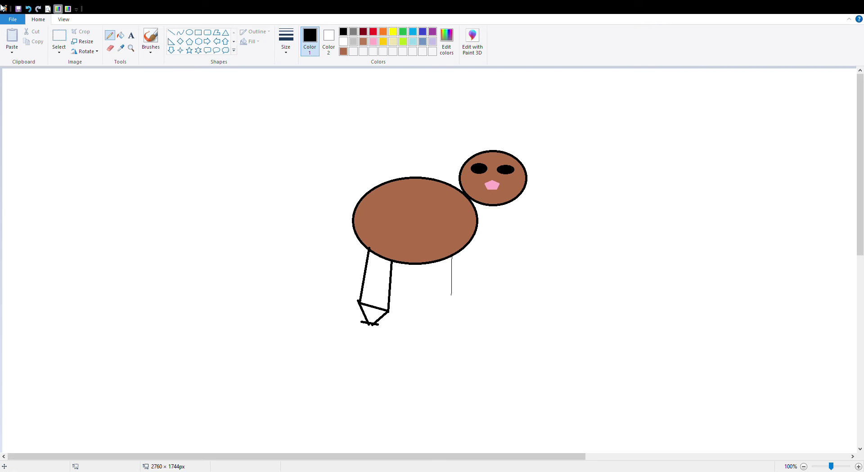
pyautogui.click(28, 9)
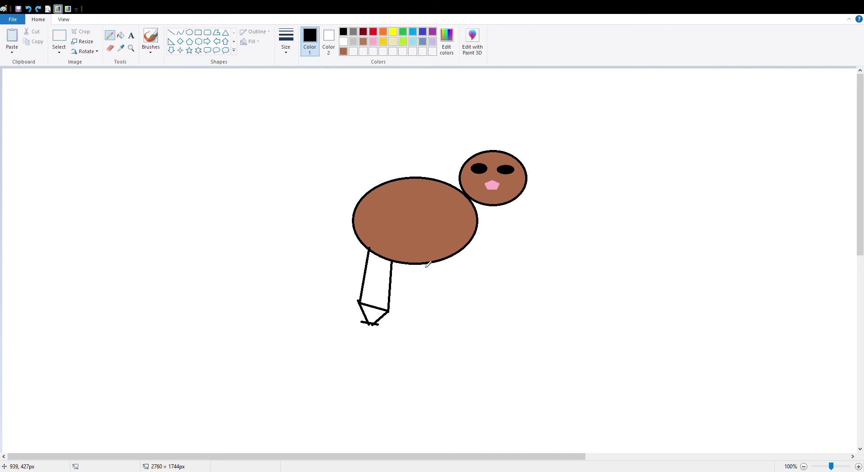
pyautogui.moveTo(446, 258); pyautogui.dragTo(445, 305)
pyautogui.moveTo(415, 266)
pyautogui.mouseDown()
pyautogui.moveTo(447, 305)
pyautogui.moveTo(408, 314)
pyautogui.mouseUp()
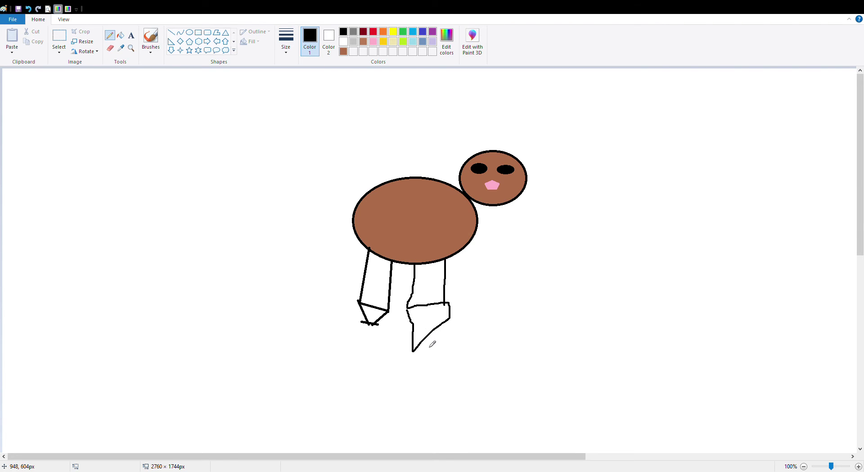
pyautogui.moveTo(429, 341); pyautogui.dragTo(402, 347)
pyautogui.moveTo(523, 166)
pyautogui.mouseDown()
pyautogui.moveTo(604, 228)
pyautogui.moveTo(590, 240)
pyautogui.moveTo(517, 176)
pyautogui.mouseUp()
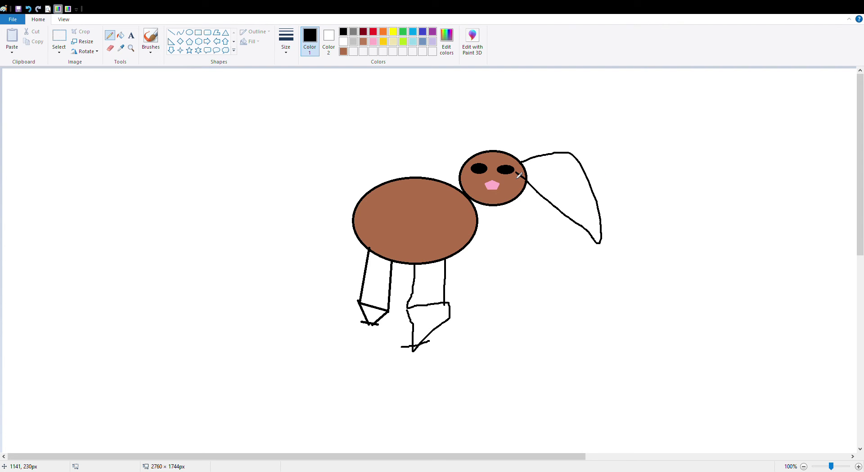
pyautogui.moveTo(469, 159)
pyautogui.mouseDown()
pyautogui.moveTo(456, 146)
pyautogui.moveTo(398, 148)
pyautogui.moveTo(394, 166)
pyautogui.moveTo(457, 172)
pyautogui.mouseUp()
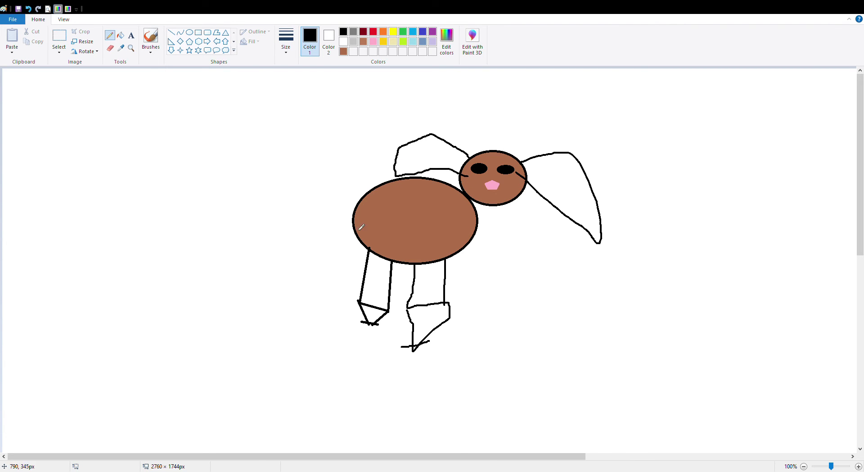
# - Fill both ears and both legs with brown
pyautogui.click(120, 35)
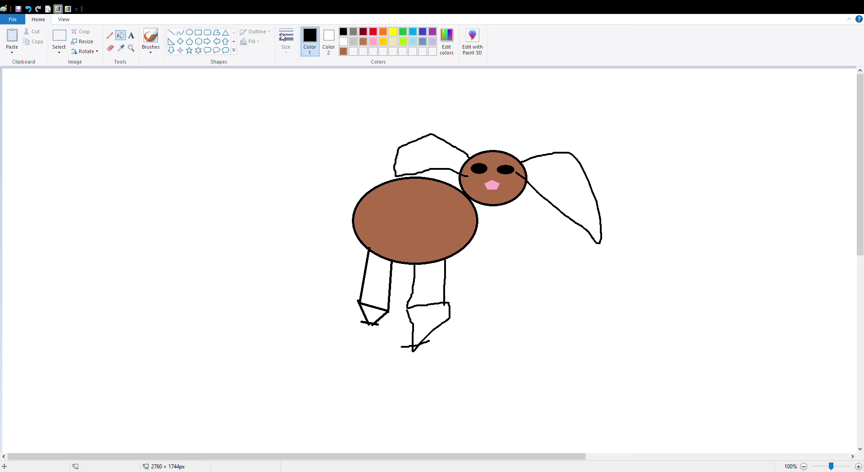
pyautogui.click(344, 50)
pyautogui.click(419, 161)
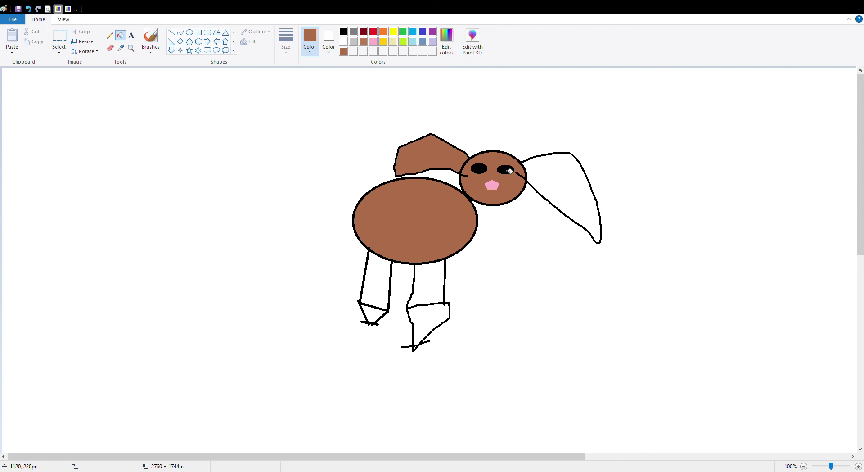
pyautogui.click(544, 170)
pyautogui.click(424, 281)
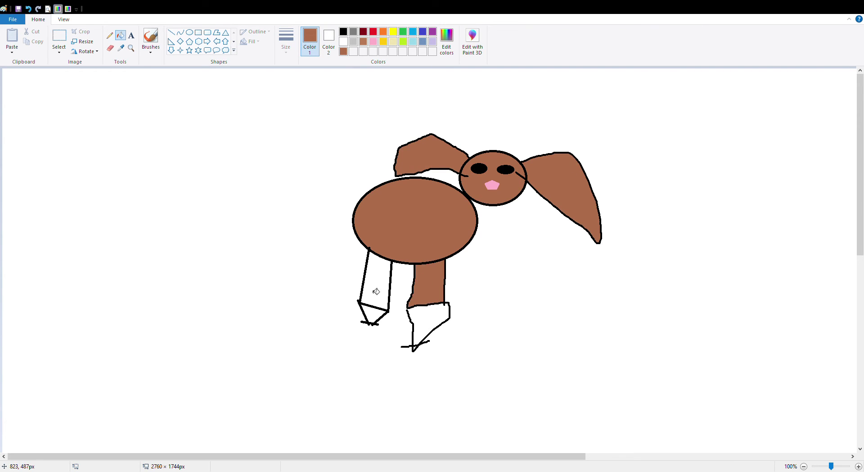
pyautogui.click(372, 290)
# - Colour both boots dark red after closing the gap in the right boot's outline
pyautogui.click(365, 31)
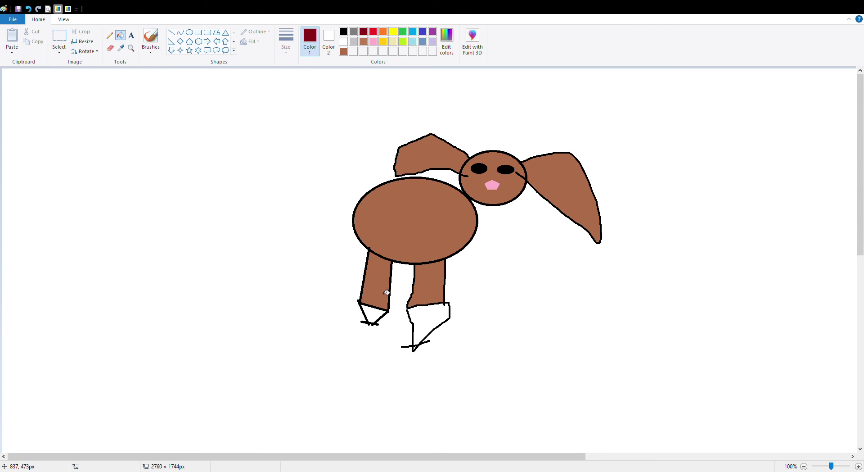
pyautogui.click(412, 331)
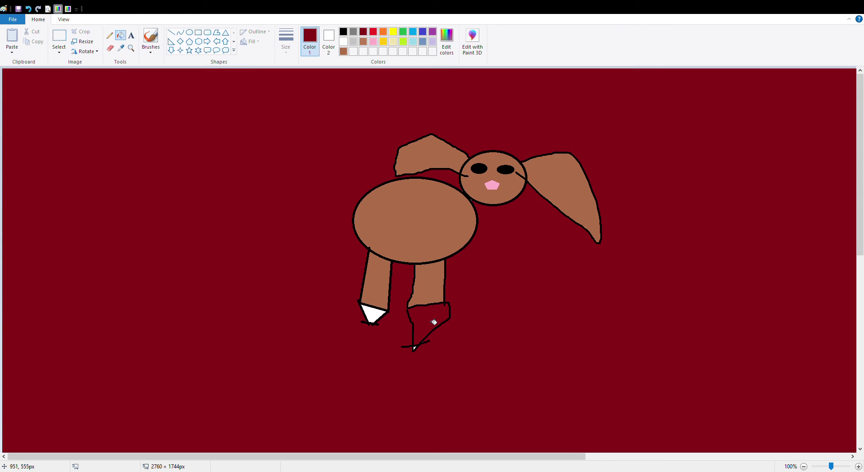
pyautogui.click(28, 8)
pyautogui.click(110, 35)
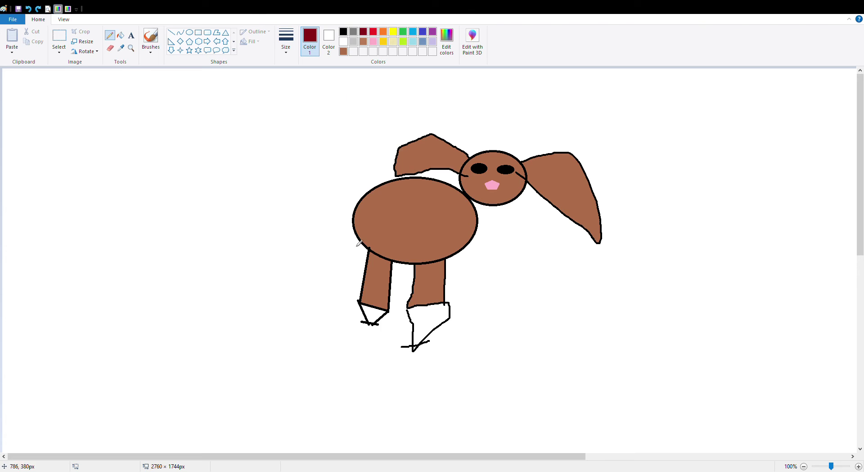
pyautogui.moveTo(404, 311); pyautogui.dragTo(418, 305)
pyautogui.click(121, 35)
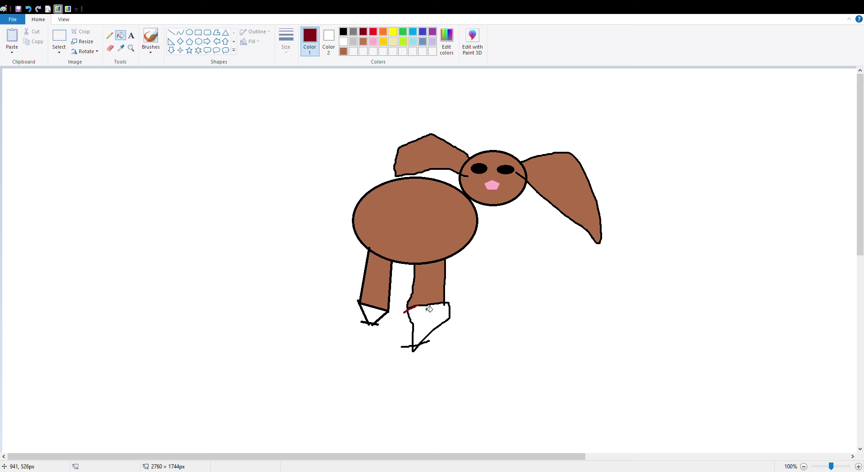
pyautogui.click(437, 332)
pyautogui.click(377, 315)
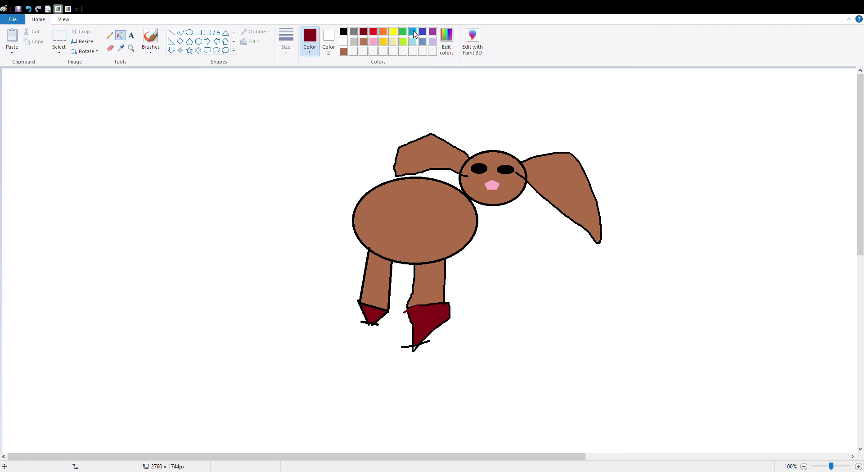
pyautogui.click(112, 36)
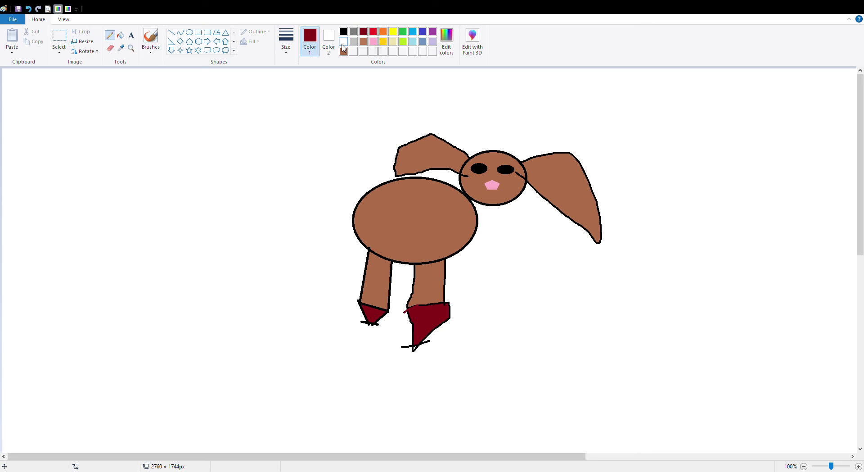
pyautogui.click(412, 32)
# - Fill the background light blue, then pencil a wavy black ground line across the lower picture
pyautogui.click(120, 36)
pyautogui.click(210, 141)
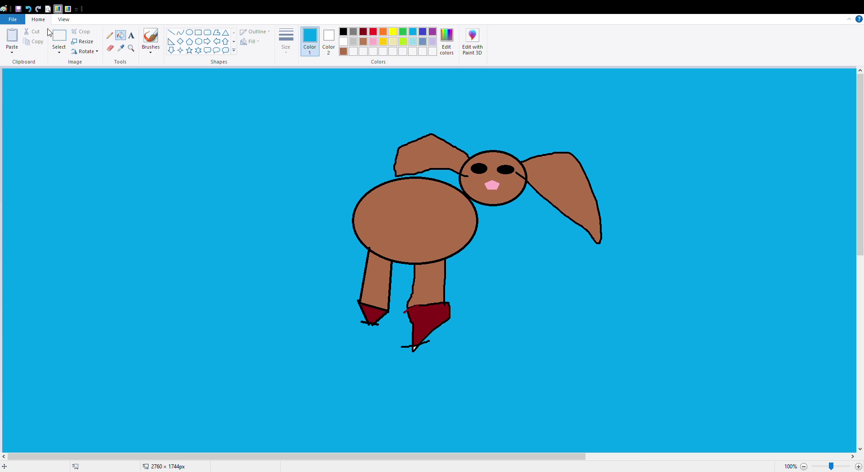
pyautogui.click(109, 35)
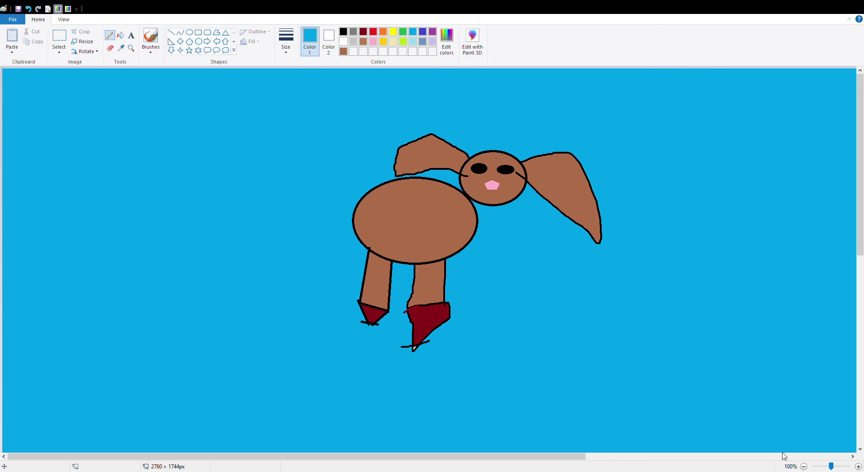
pyautogui.click(344, 31)
pyautogui.moveTo(855, 395)
pyautogui.mouseDown()
pyautogui.moveTo(538, 380)
pyautogui.moveTo(302, 382)
pyautogui.moveTo(64, 337)
pyautogui.moveTo(4, 297)
pyautogui.mouseUp()
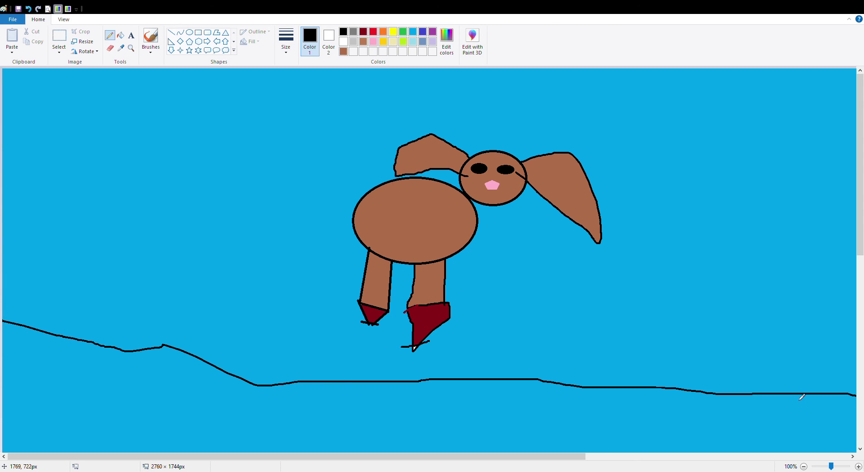
pyautogui.moveTo(800, 397); pyautogui.dragTo(863, 396)
pyautogui.click(121, 35)
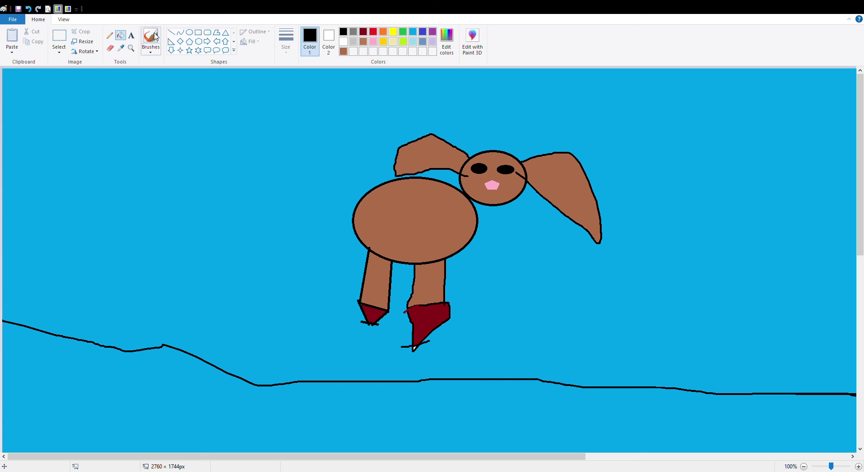
pyautogui.click(402, 32)
pyautogui.click(442, 435)
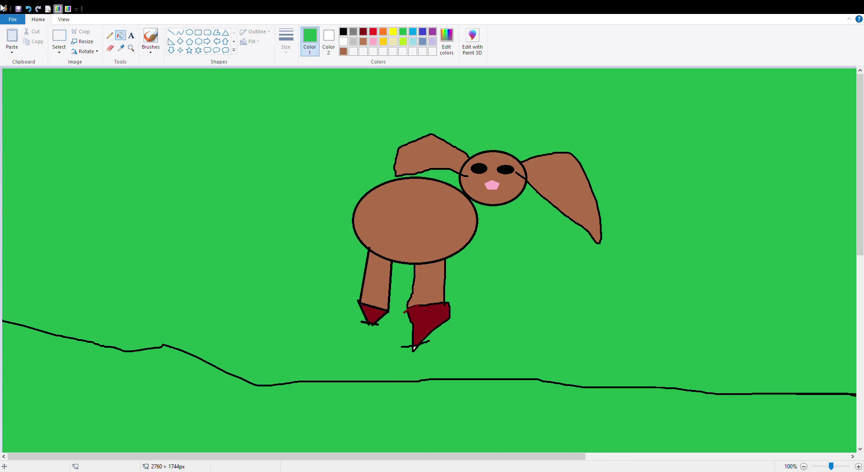
# - Undo the green fill that flooded the sky and zoom out to see the canvas edges
pyautogui.click(29, 8)
pyautogui.click(63, 20)
pyautogui.click(38, 48)
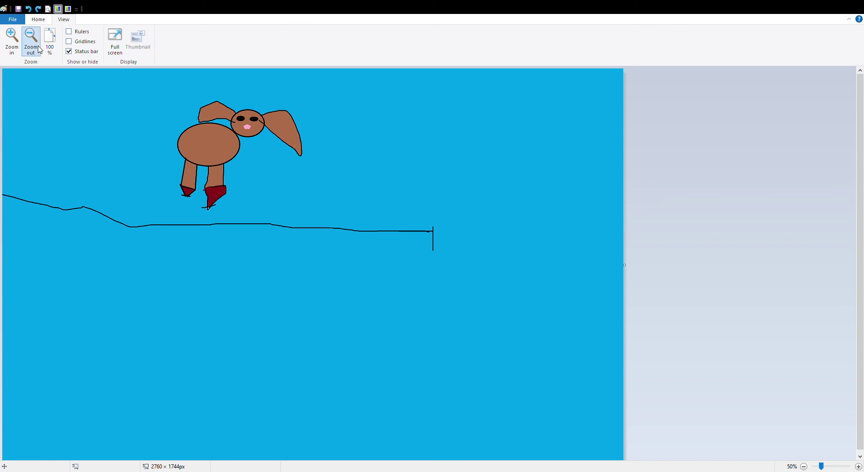
pyautogui.click(39, 48)
pyautogui.click(39, 22)
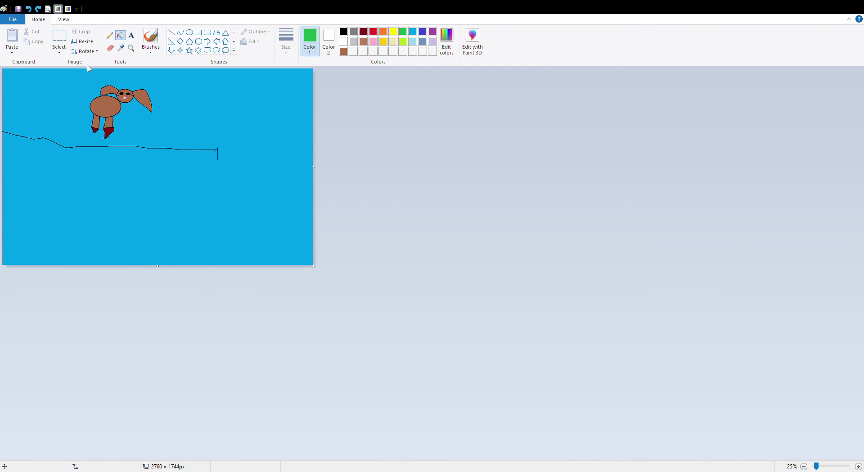
# - Extend the ground line to the right edge, zoom back to 100%, and fill below it green
pyautogui.click(109, 35)
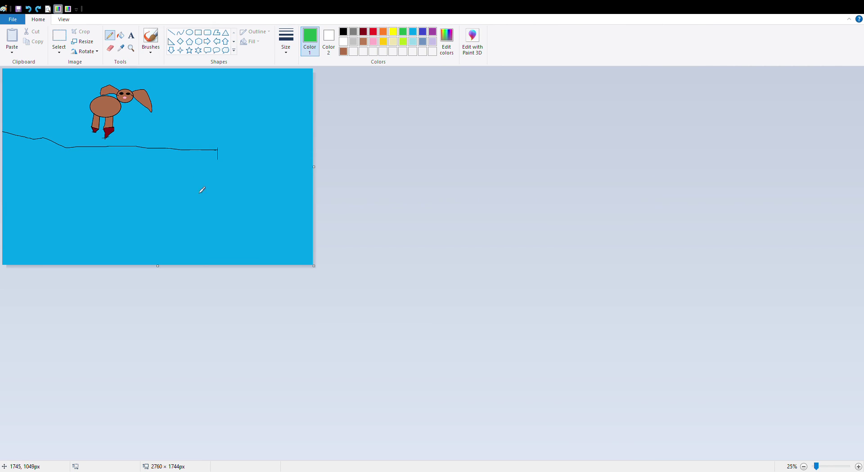
pyautogui.moveTo(204, 152); pyautogui.dragTo(320, 161)
pyautogui.click(63, 18)
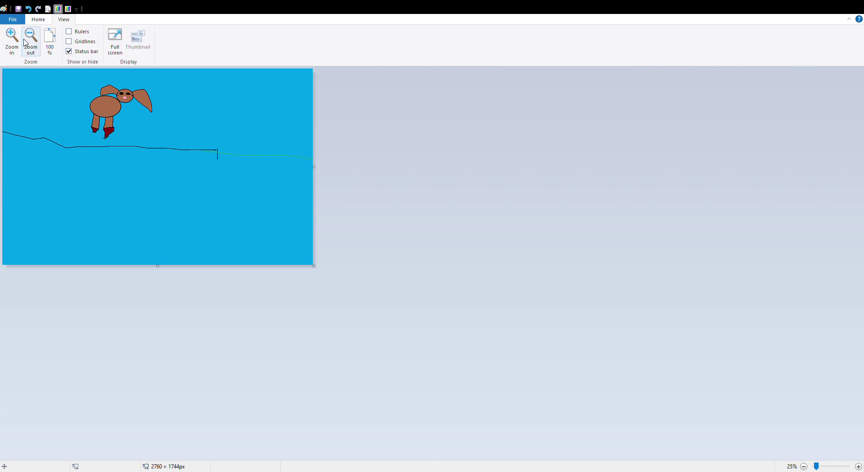
pyautogui.click(11, 44)
pyautogui.click(10, 45)
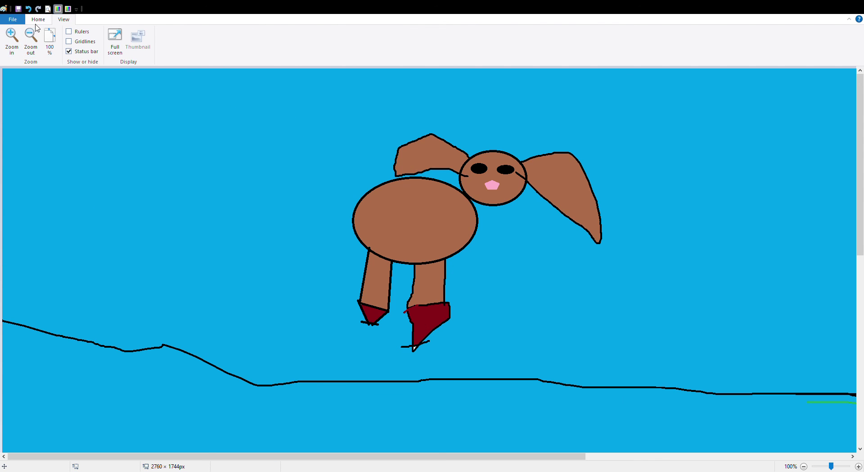
pyautogui.click(39, 19)
pyautogui.click(120, 35)
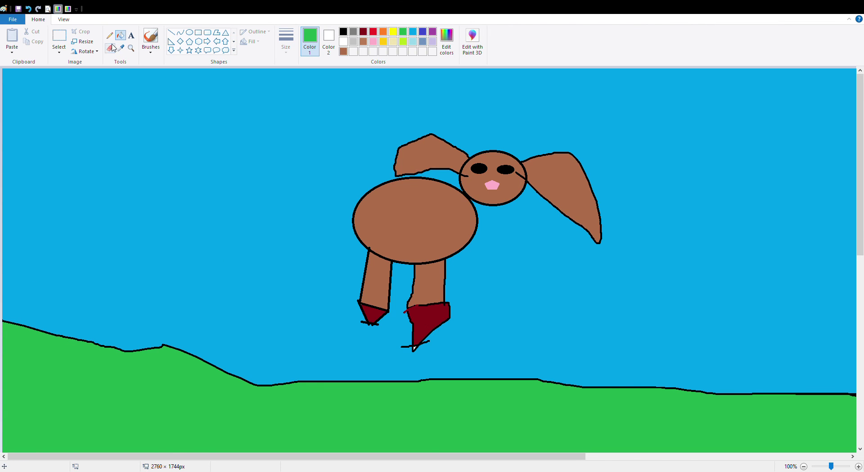
pyautogui.click(151, 40)
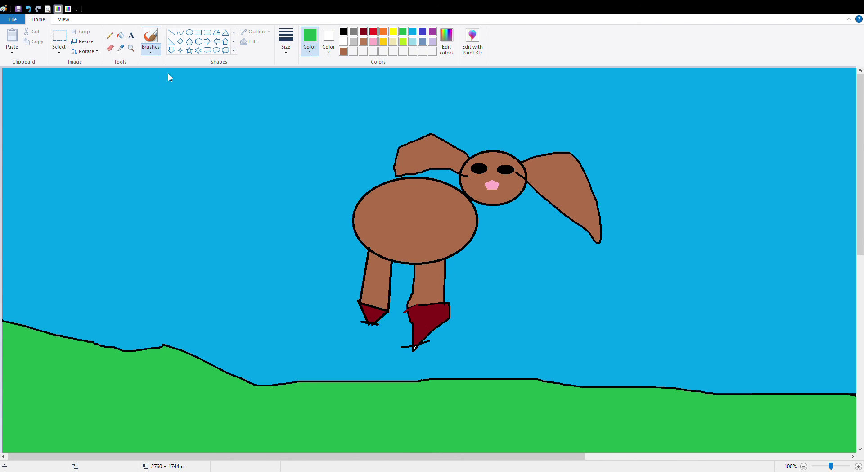
# - Airbrush white sparkly clouds in the upper-right and upper-left sky
pyautogui.click(343, 45)
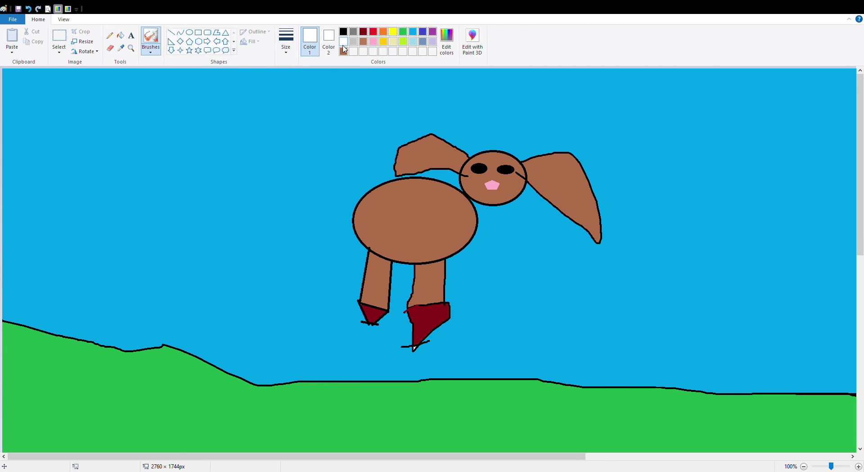
pyautogui.moveTo(653, 180)
pyautogui.mouseDown()
pyautogui.moveTo(717, 129)
pyautogui.moveTo(590, 136)
pyautogui.moveTo(688, 180)
pyautogui.mouseUp()
pyautogui.moveTo(682, 166); pyautogui.dragTo(646, 127)
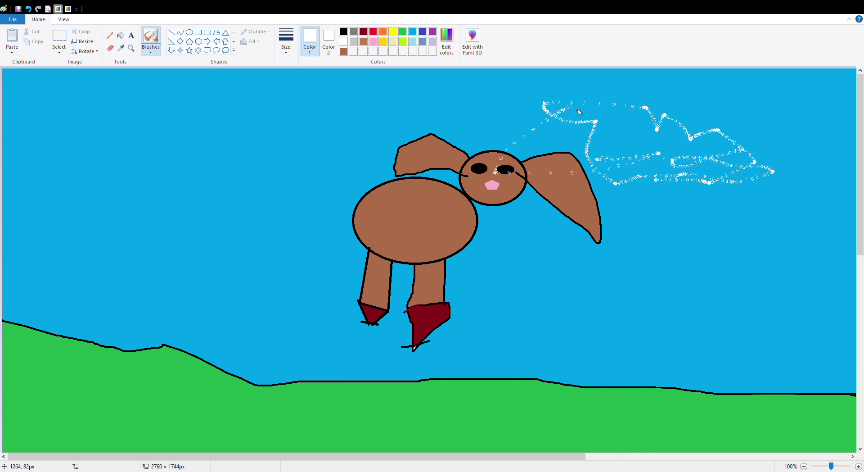
pyautogui.moveTo(71, 153)
pyautogui.mouseDown()
pyautogui.moveTo(256, 98)
pyautogui.moveTo(135, 129)
pyautogui.moveTo(85, 77)
pyautogui.moveTo(62, 73)
pyautogui.moveTo(45, 132)
pyautogui.moveTo(171, 88)
pyautogui.moveTo(200, 92)
pyautogui.moveTo(118, 125)
pyautogui.moveTo(181, 139)
pyautogui.mouseUp()
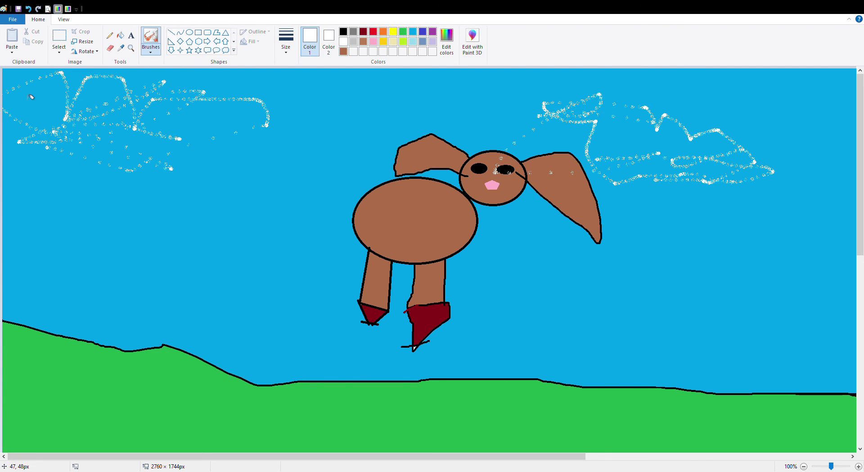
pyautogui.moveTo(639, 119); pyautogui.dragTo(630, 161)
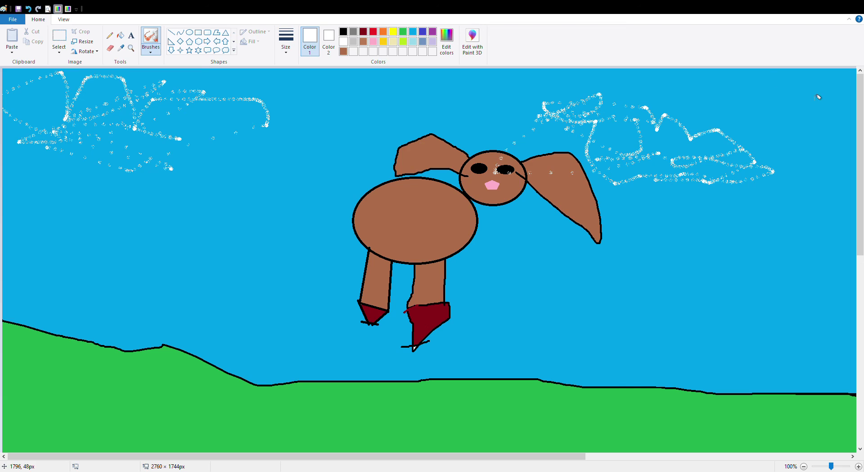